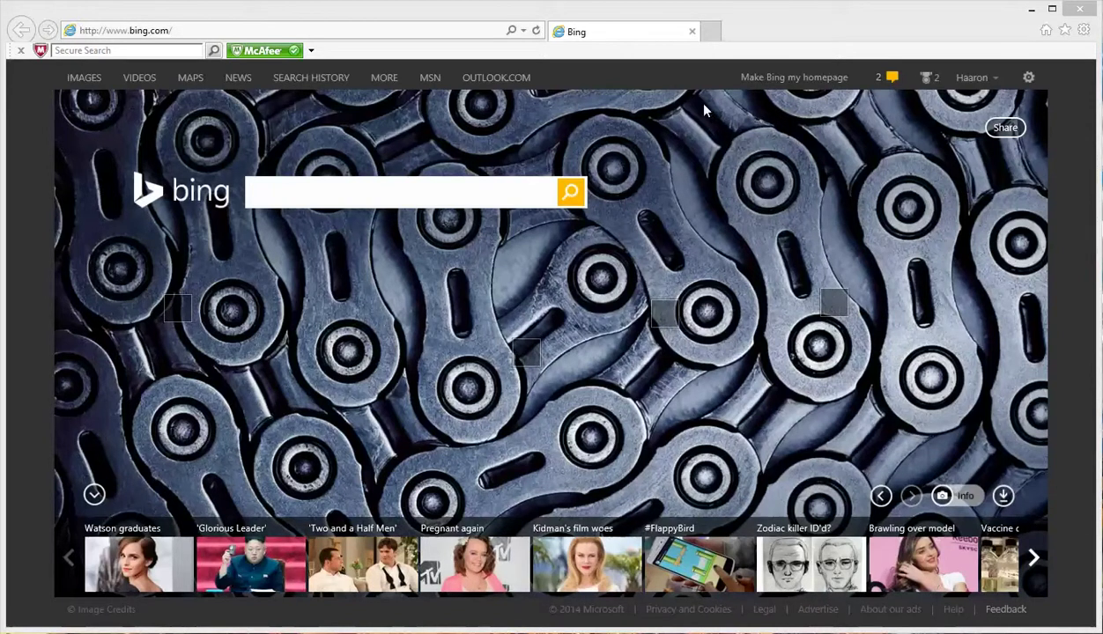
left_click(710, 31)
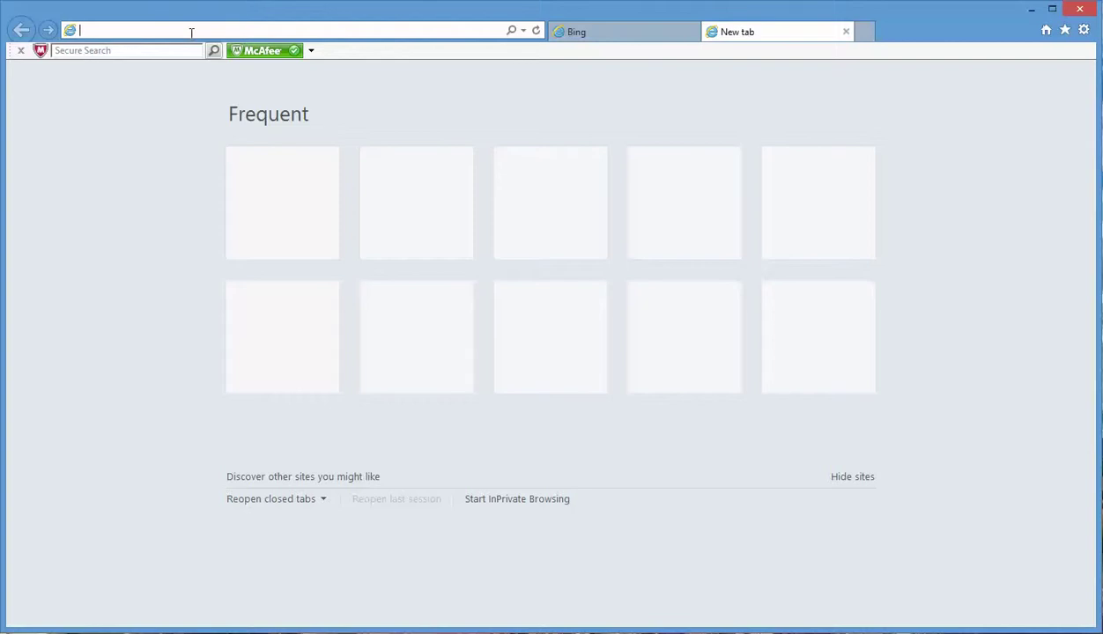
type("https://portal.m")
key("BackSpace")
key("BackSpace")
type(".micro")
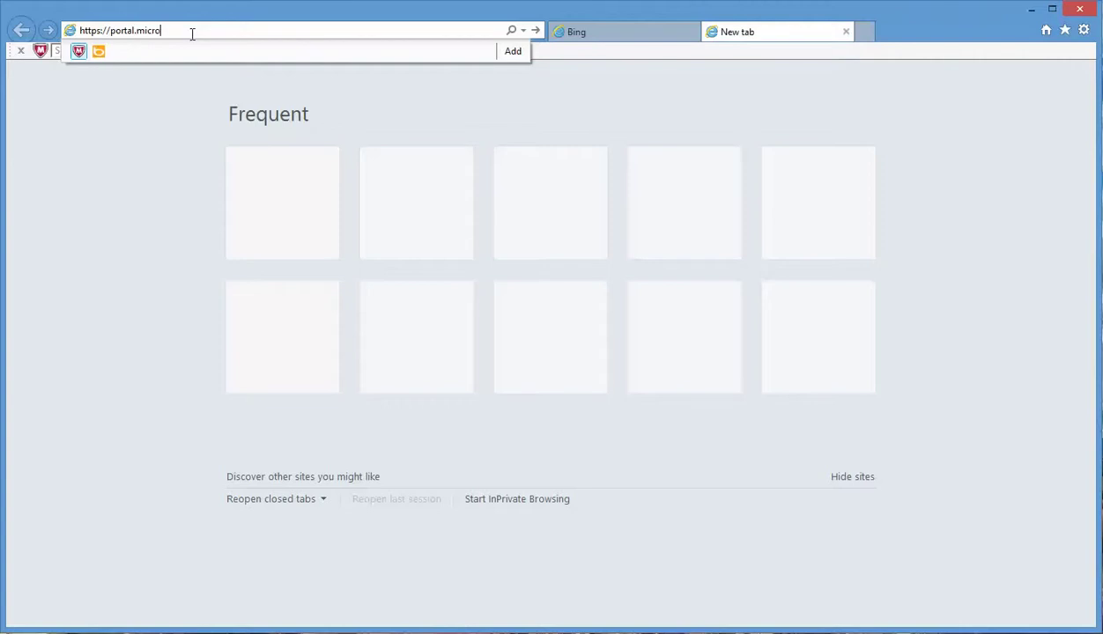
type("soft.c")
key("BackSpace")
key("BackSpace")
type("online")
key("BackSpace")
key("BackSpace")
key("BackSpace")
key("BackSpace")
type("line.com")
key("Return")
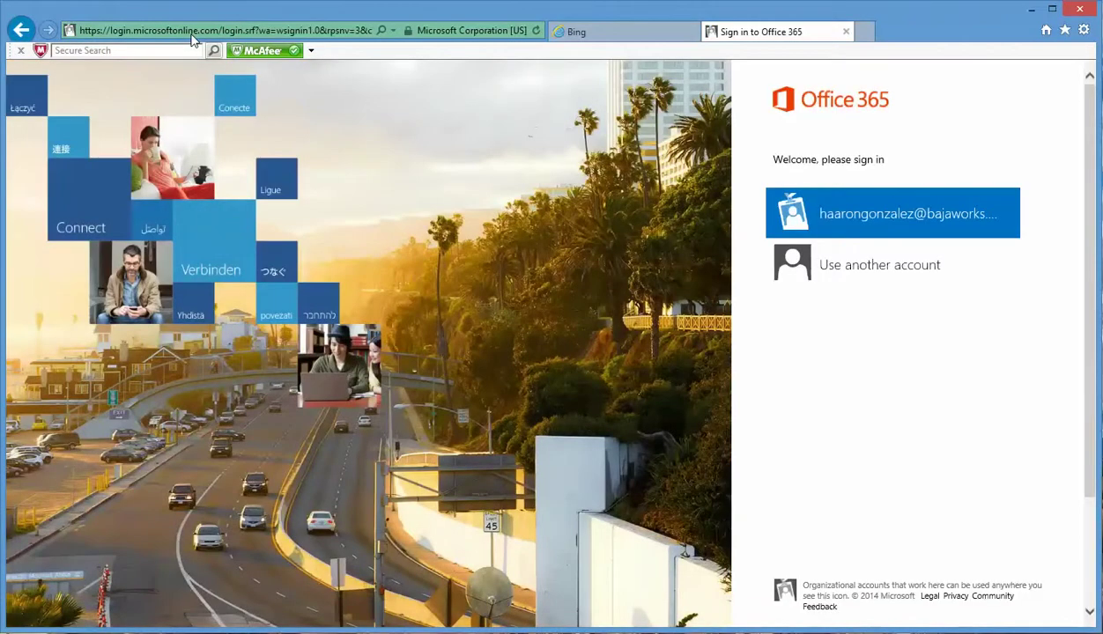
Sign in to Office 365 with the remembered organizational account and its password, and decline storing the password for this site.
left_click(788, 207)
type("********")
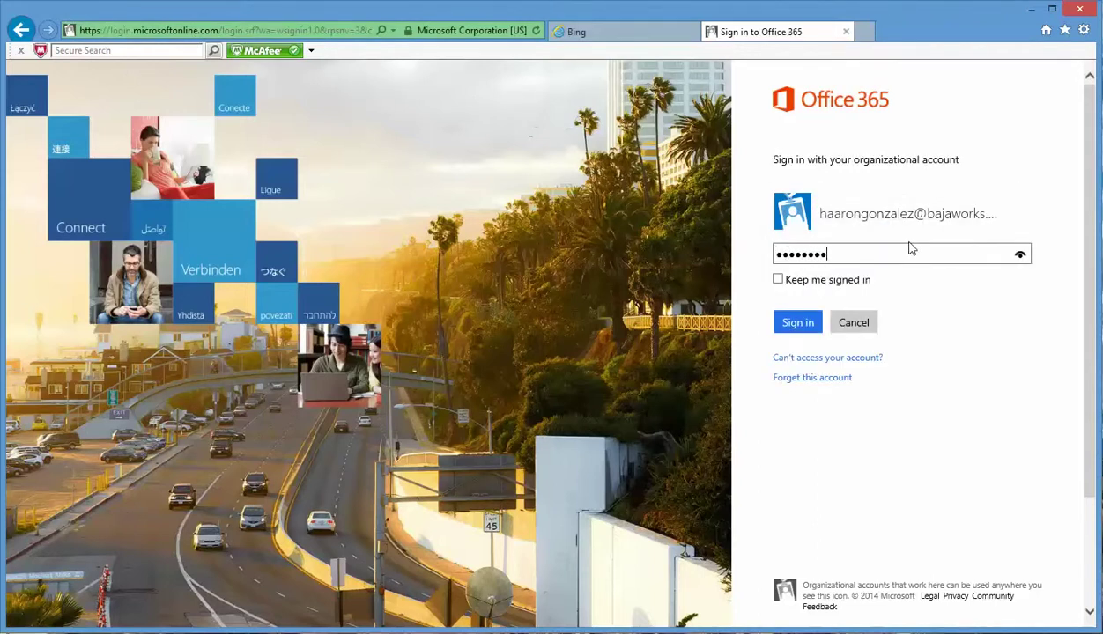
key("Return")
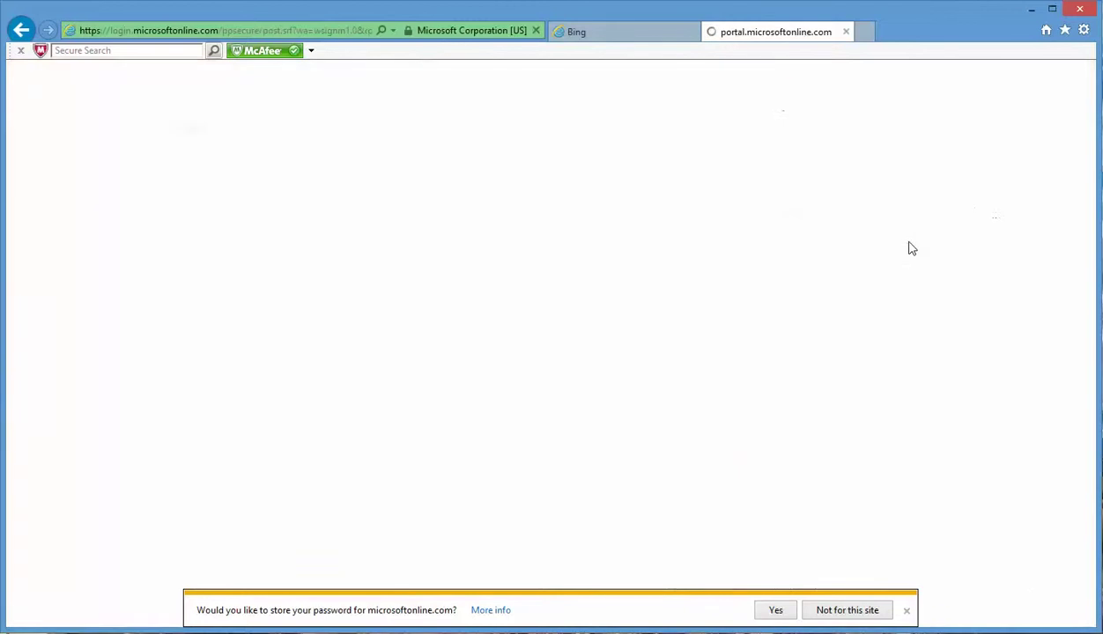
left_click(854, 611)
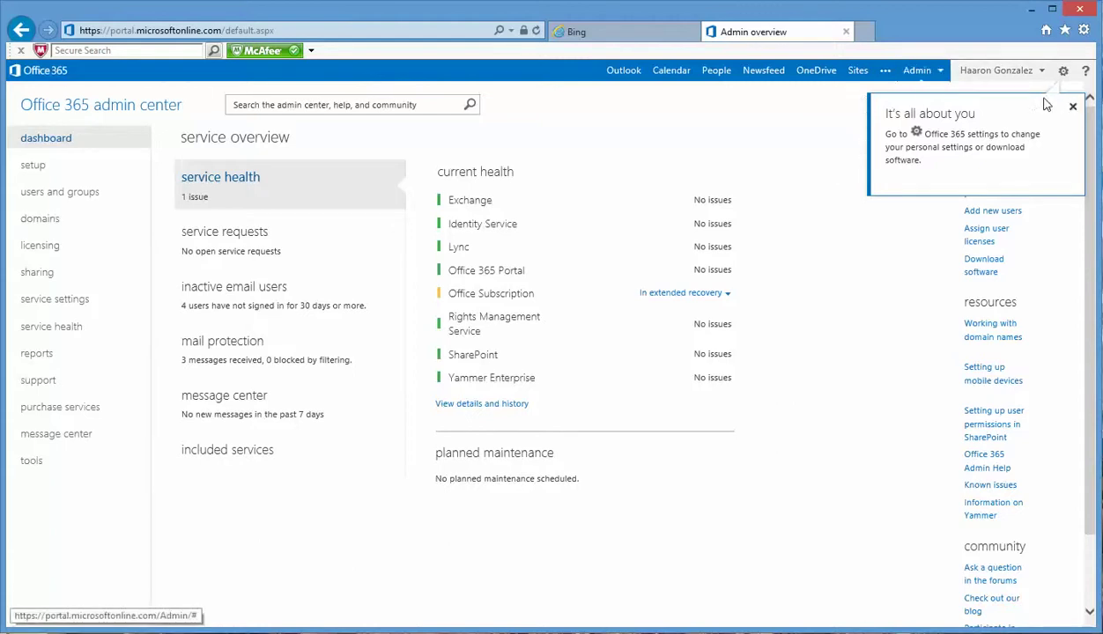
Start adding a new user from the active users list under users and groups.
left_click(925, 75)
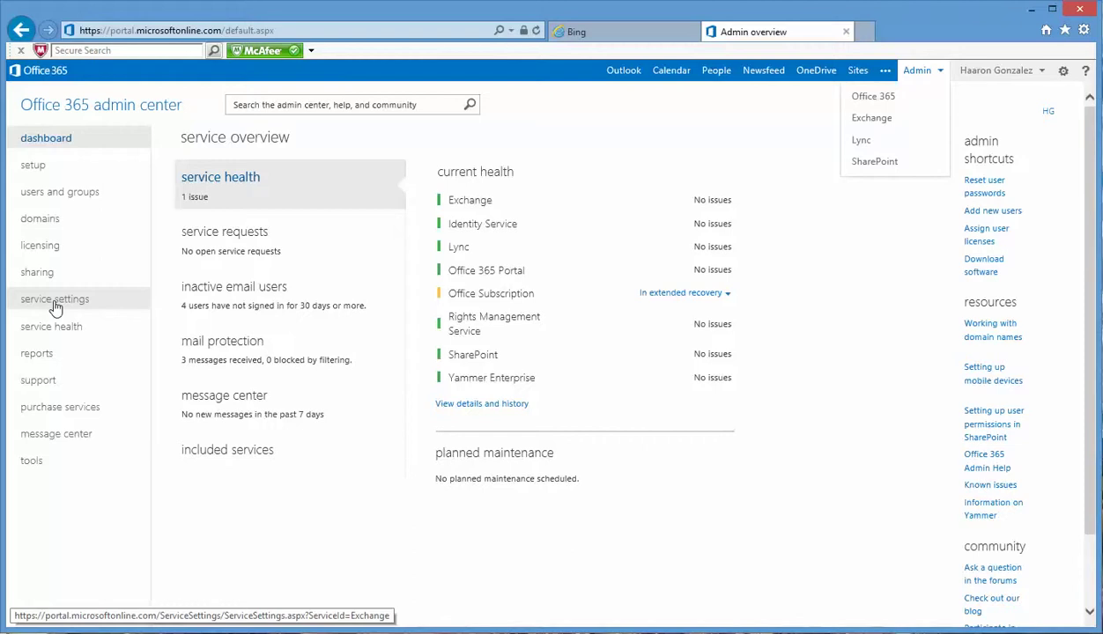
left_click(71, 200)
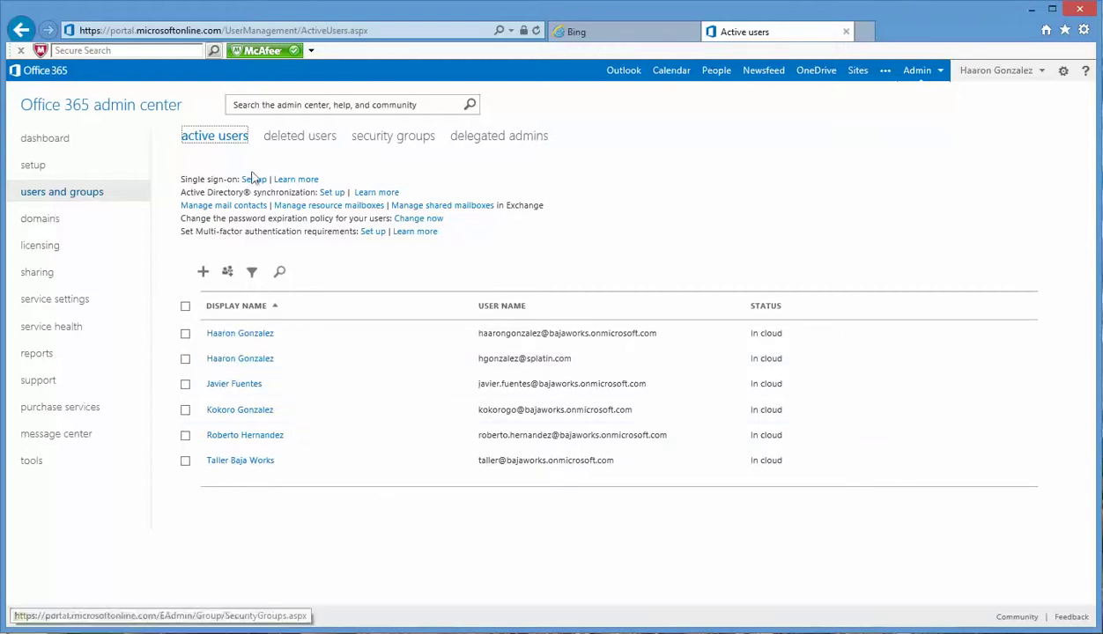
left_click(203, 273)
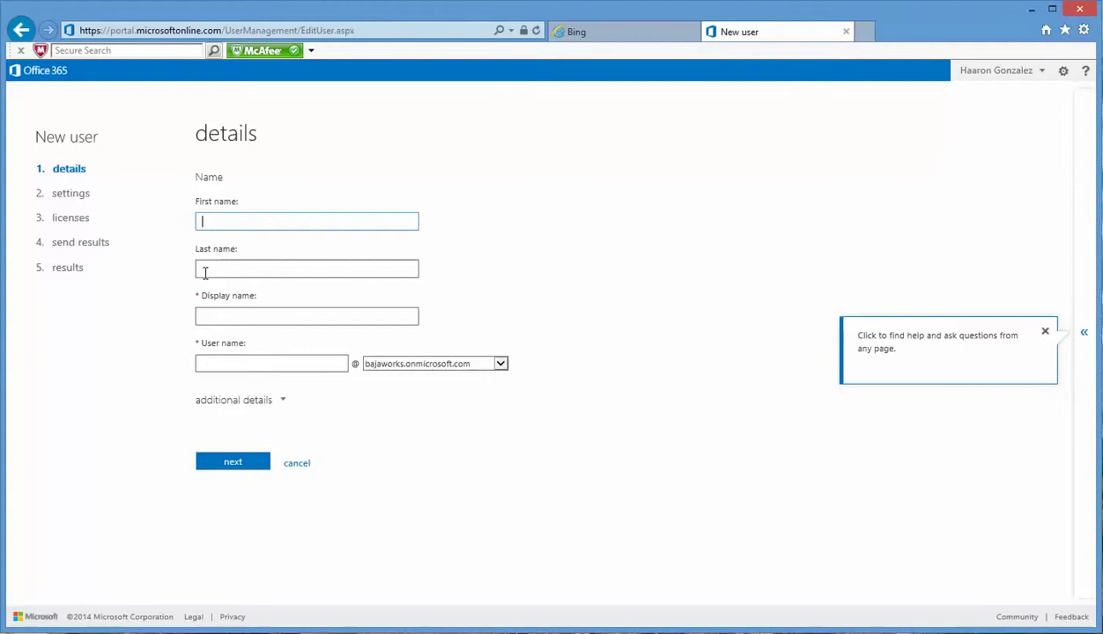
Enter the new user's first name, last name and user name, keeping the bajaworks.onmicrosoft.com domain.
type("Juan")
key("Tab")
type("Pe")
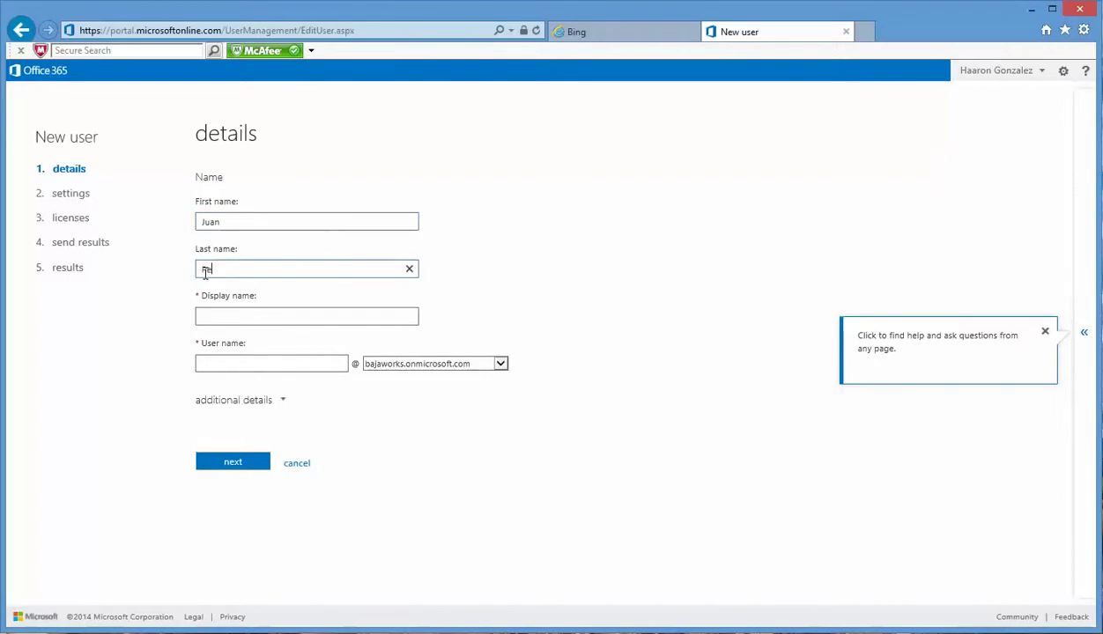
type("rez")
key("Tab")
key("Tab")
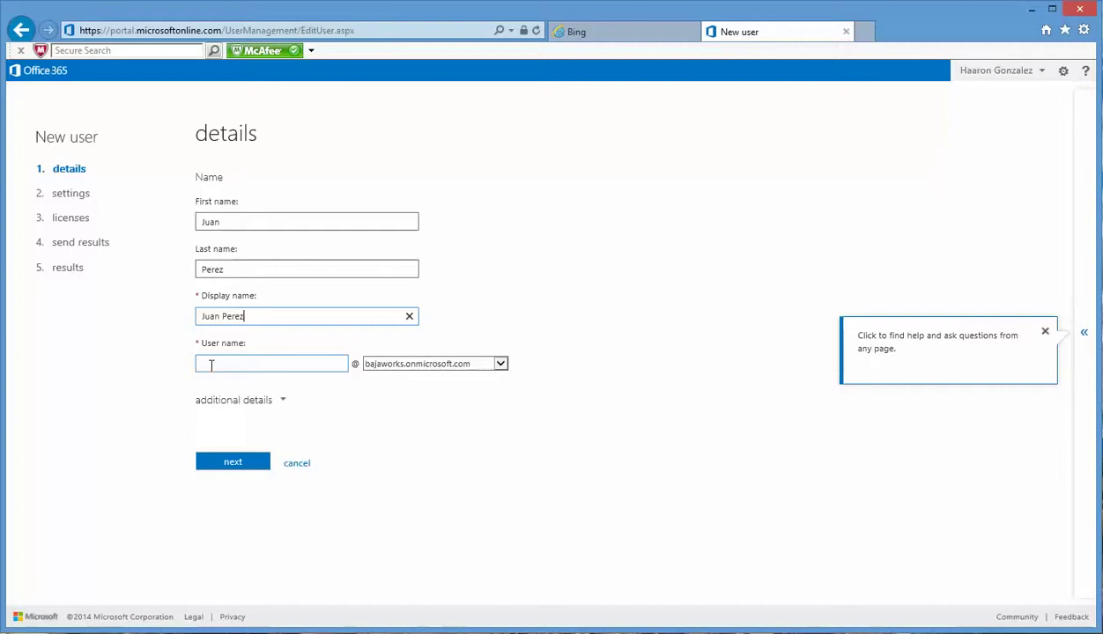
type("juan.")
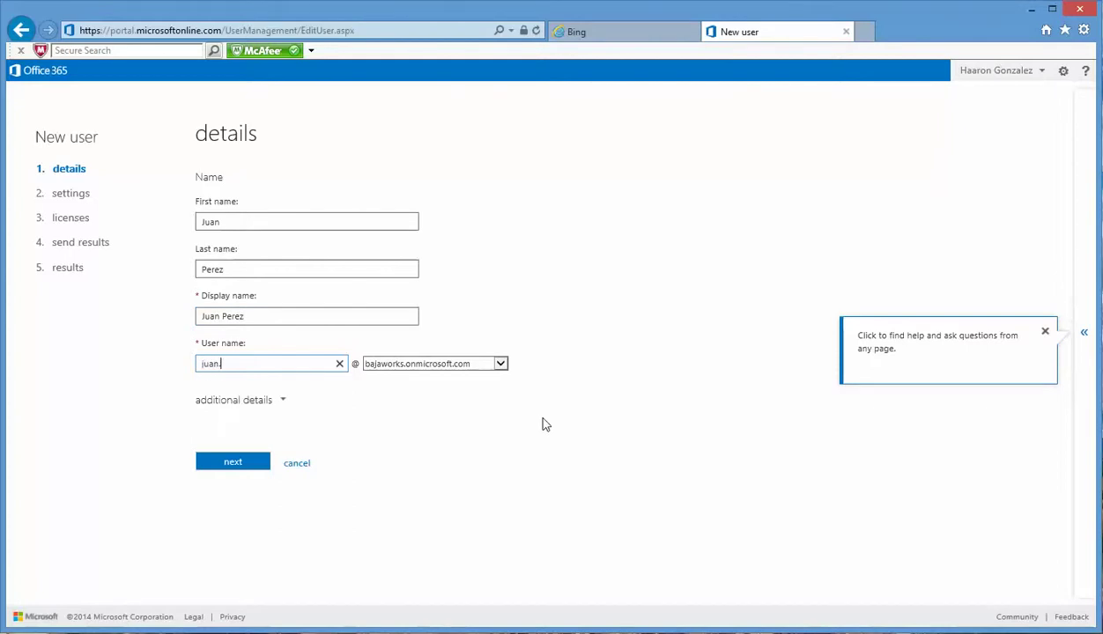
type("perez")
key("Tab")
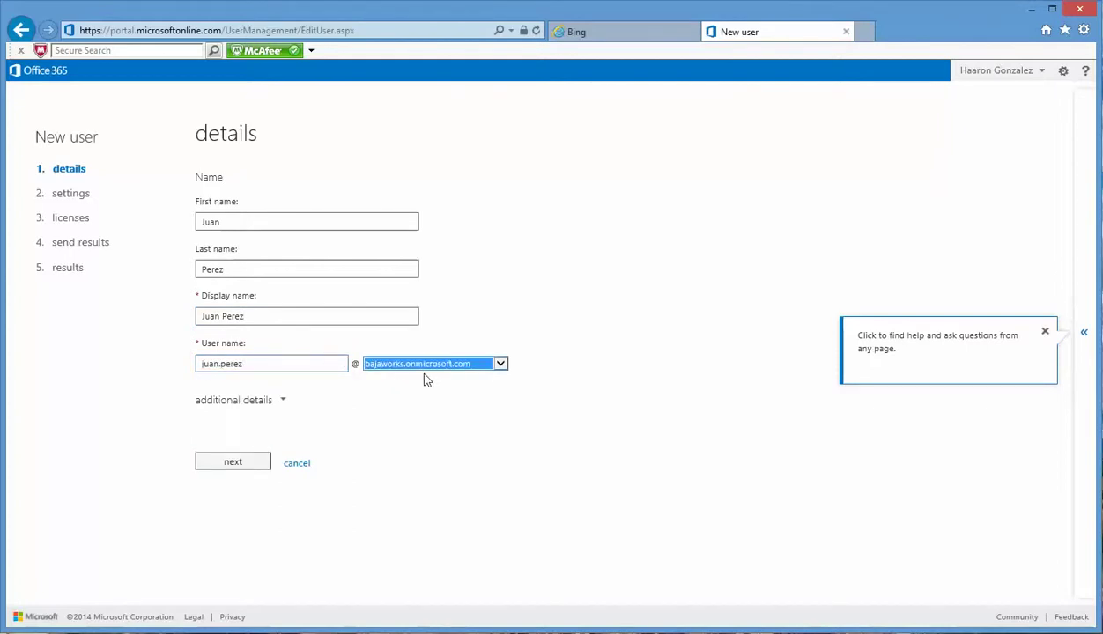
Review the optional additional details fields of the new user form and collapse them again.
left_click(237, 404)
scroll(326, 436, "down", 5)
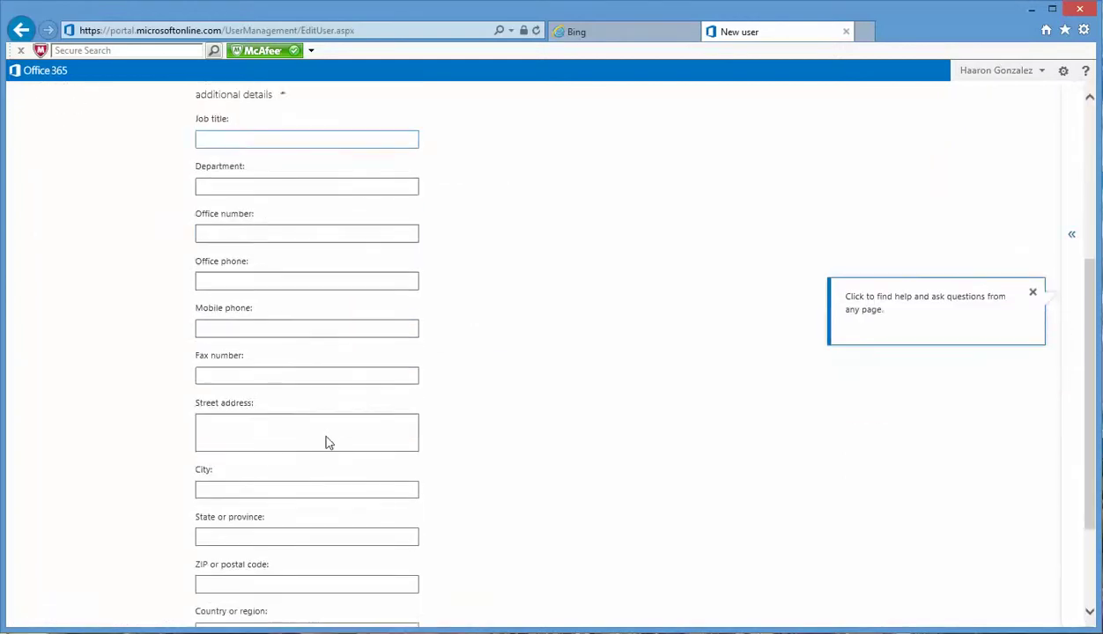
scroll(326, 440, "up", 5)
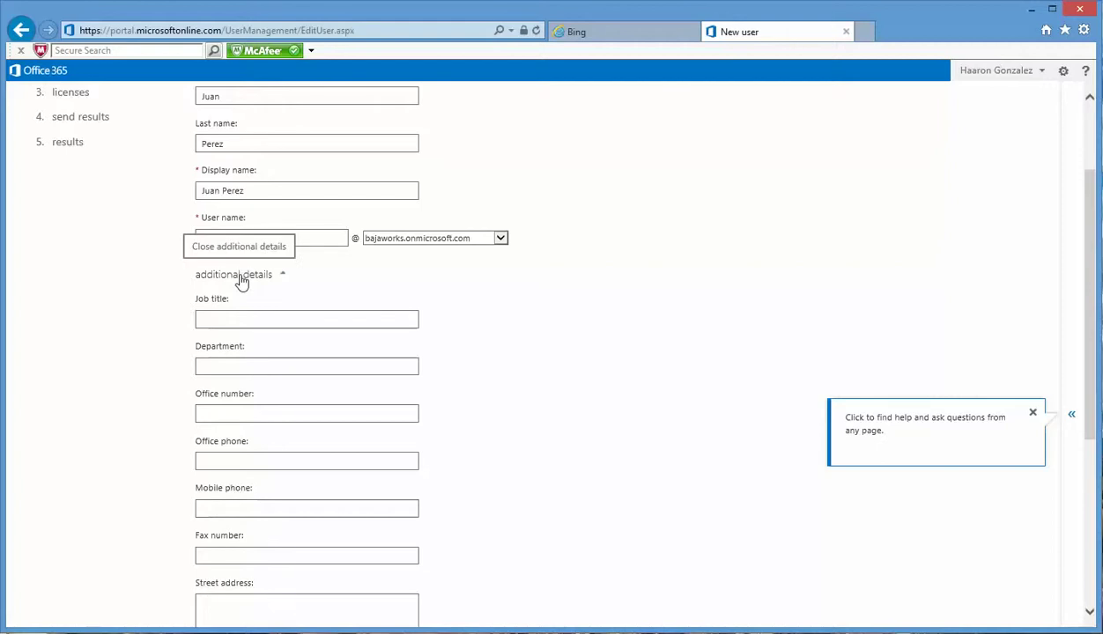
scroll(493, 460, "up", 2)
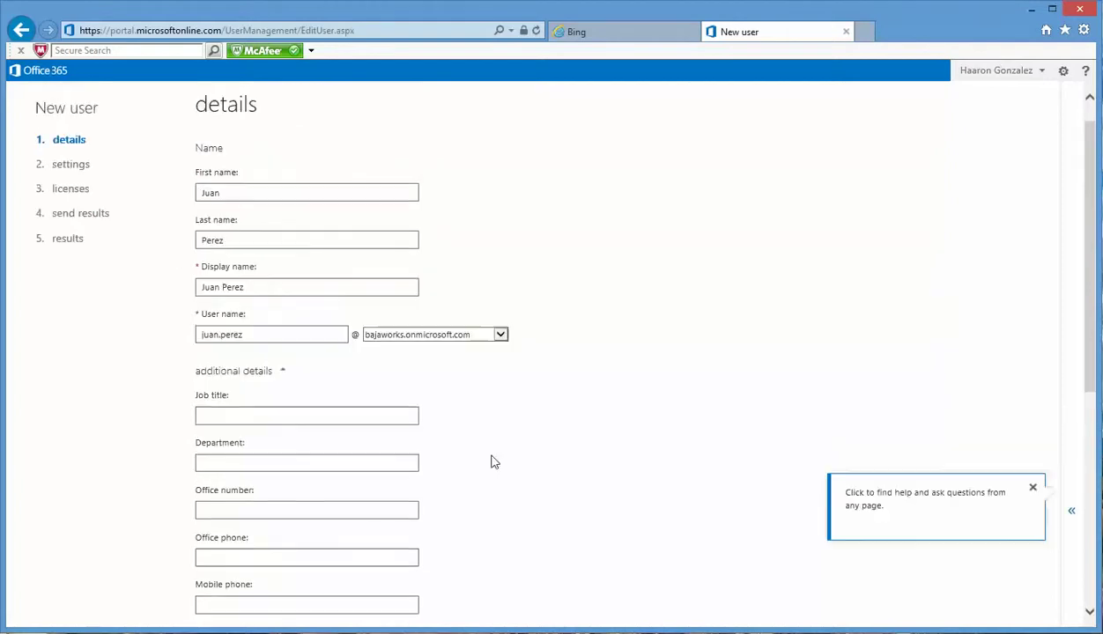
scroll(458, 449, "up", 1)
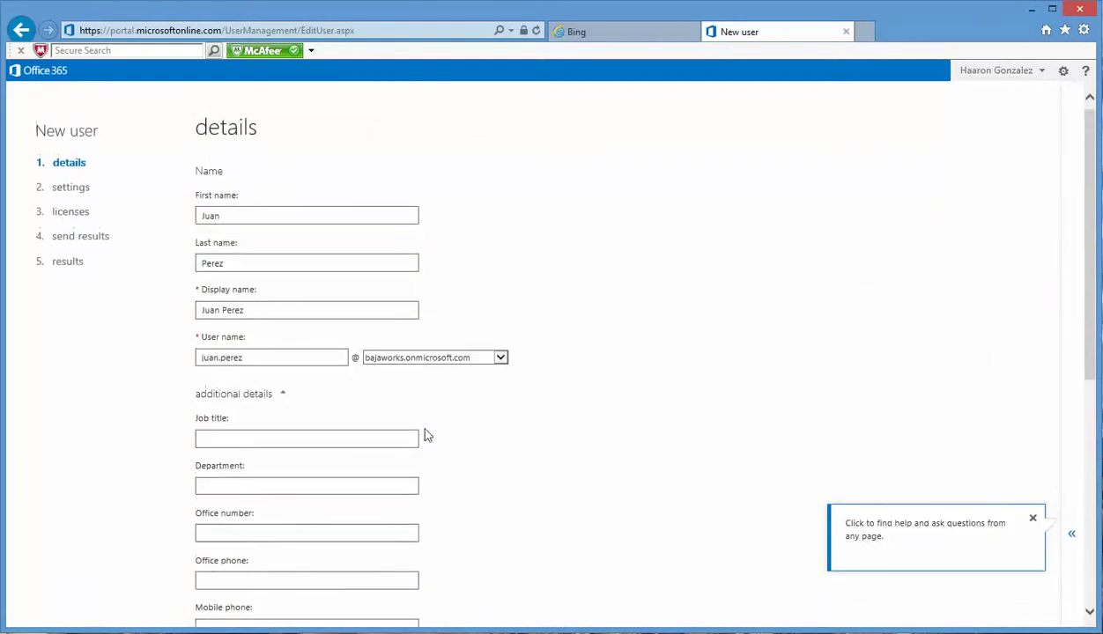
left_click(218, 399)
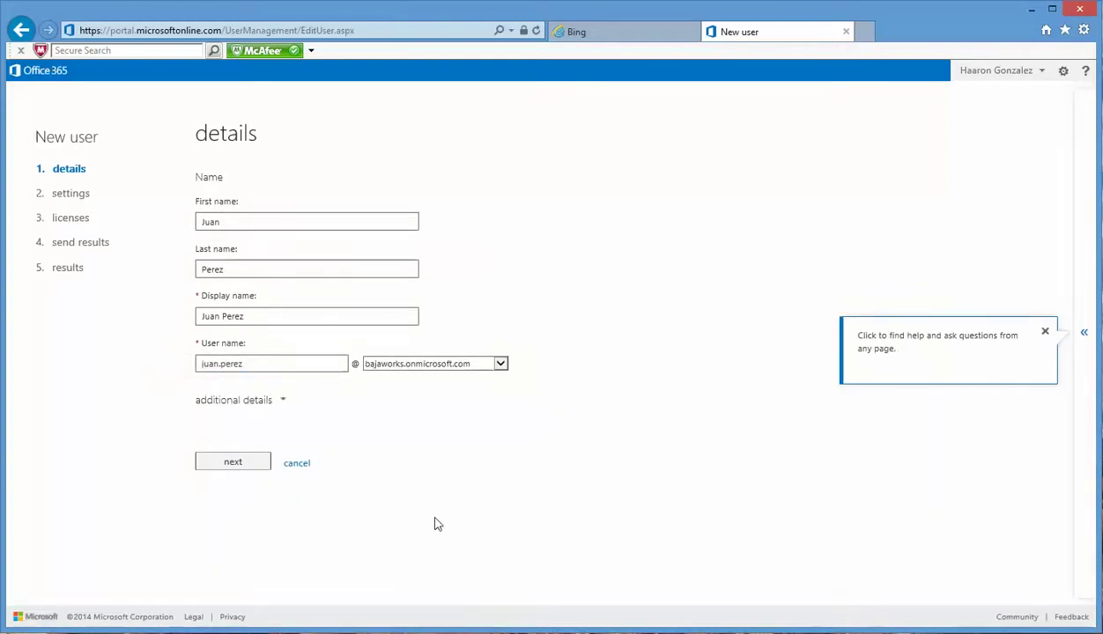
Continue to the new user's settings, review the available administrator roles and leave administrator permissions set to No.
left_click(234, 462)
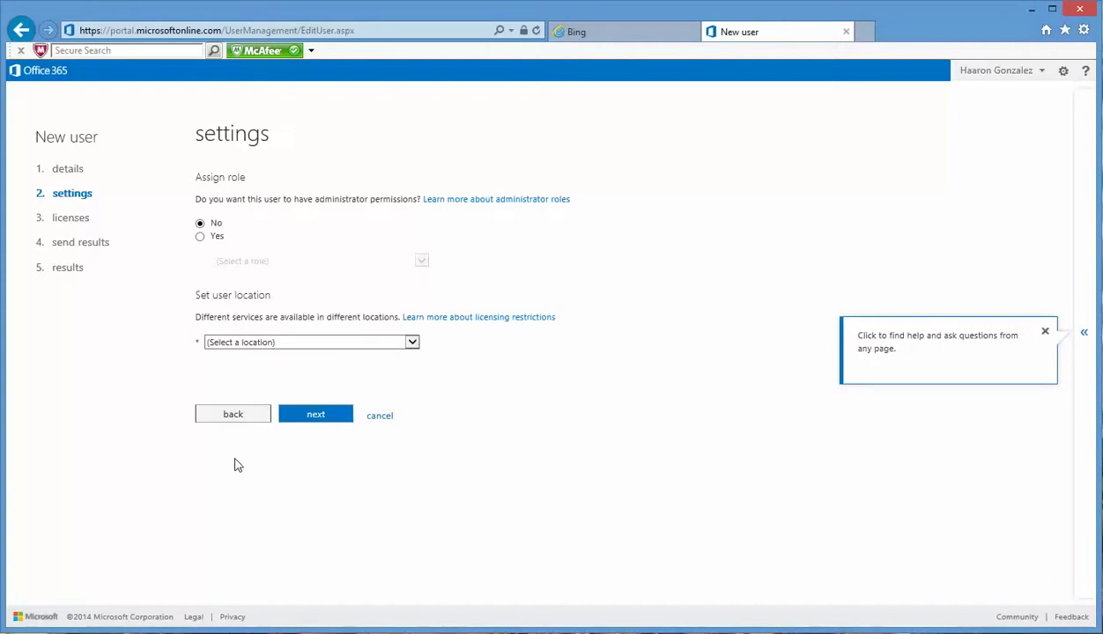
left_click_drag(196, 176, 295, 179)
left_click(221, 238)
left_click(421, 262)
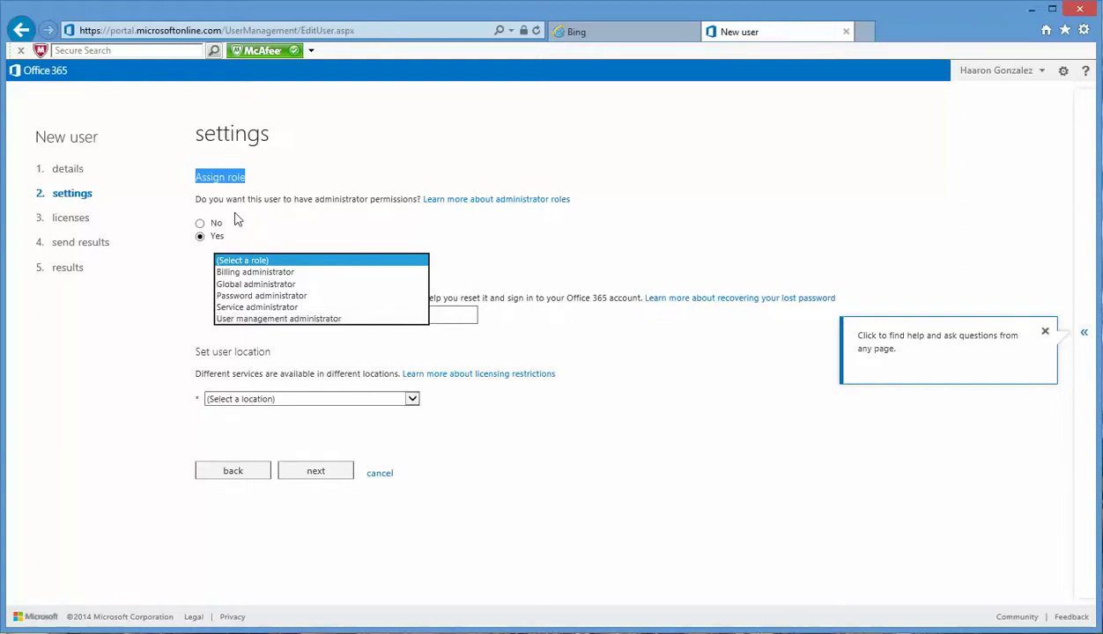
left_click(198, 221)
key("Up")
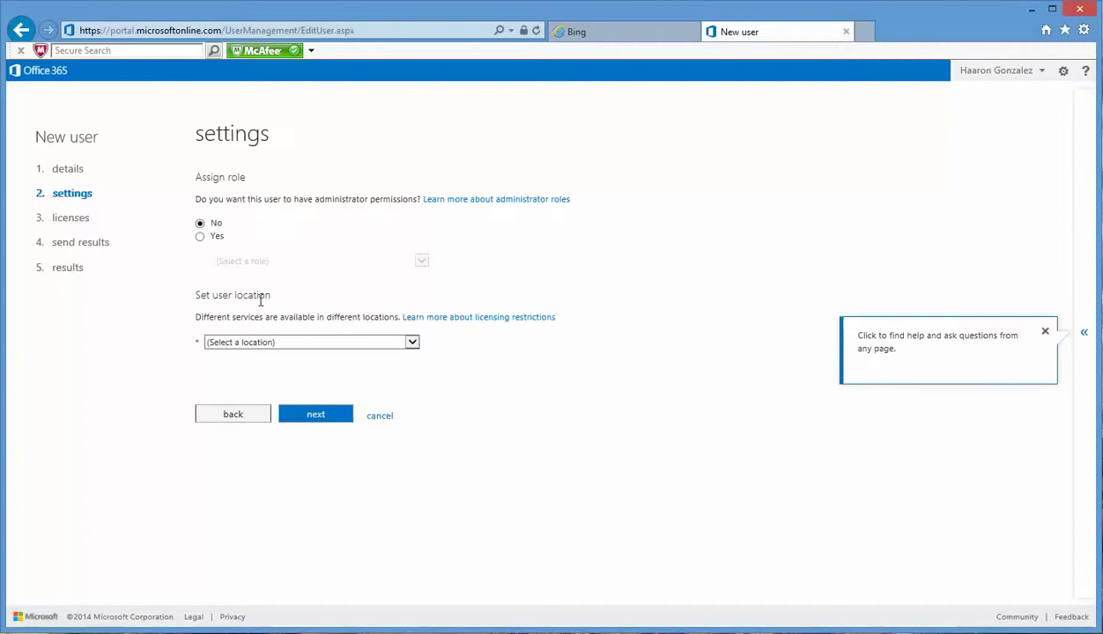
Set the user location to United States and continue to the license assignment.
left_click(410, 343)
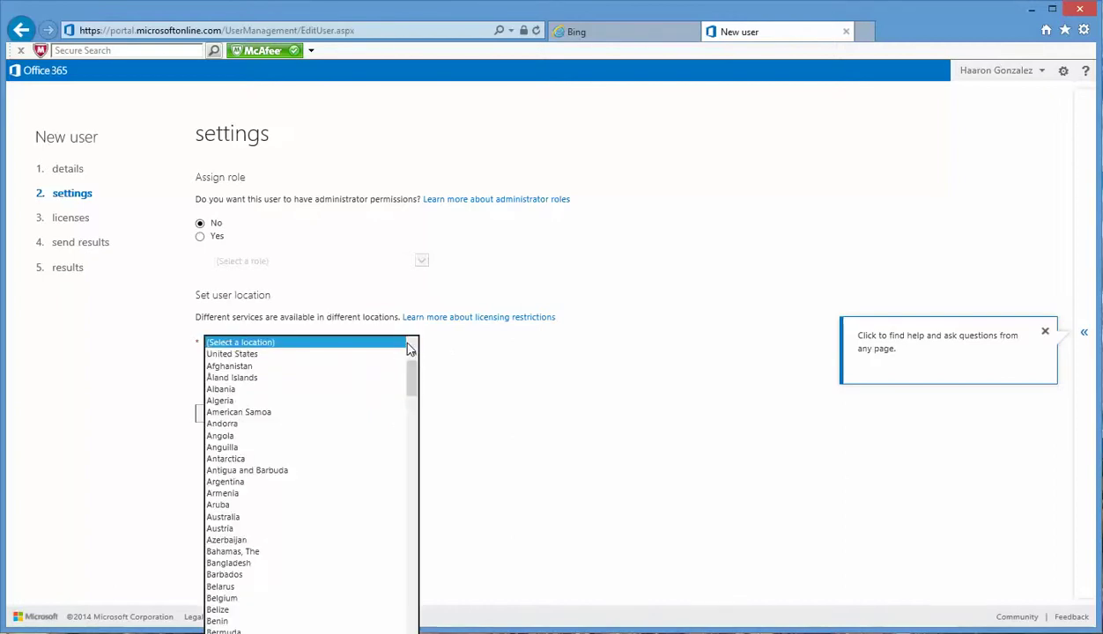
mouse_move(412, 377)
left_mouse_down()
mouse_move(411, 621)
mouse_move(419, 358)
left_mouse_up()
left_click(246, 354)
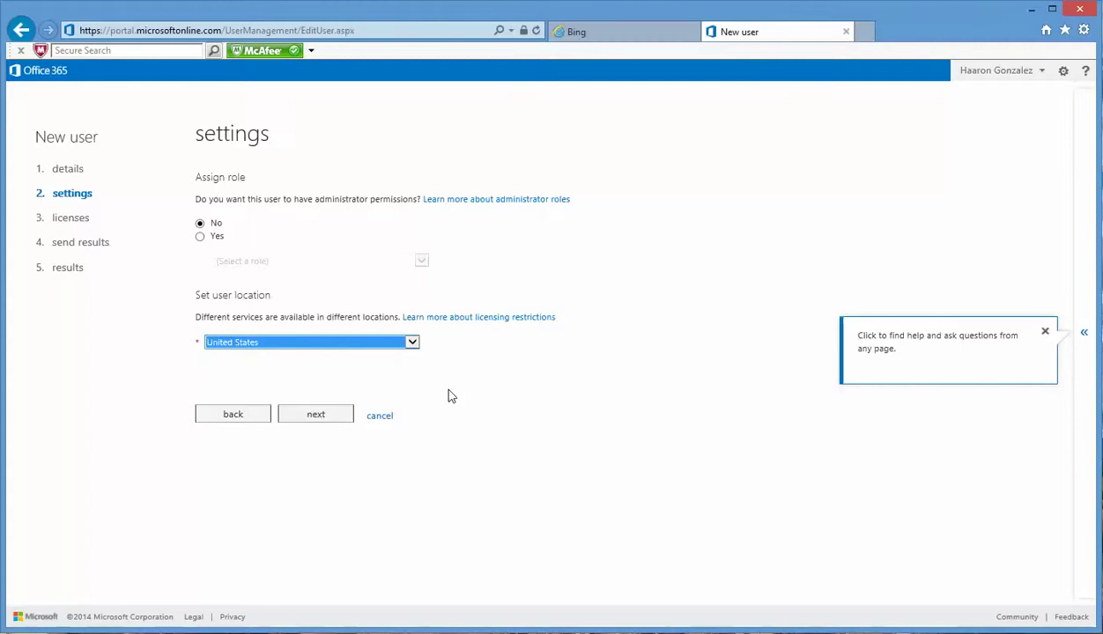
left_click(310, 415)
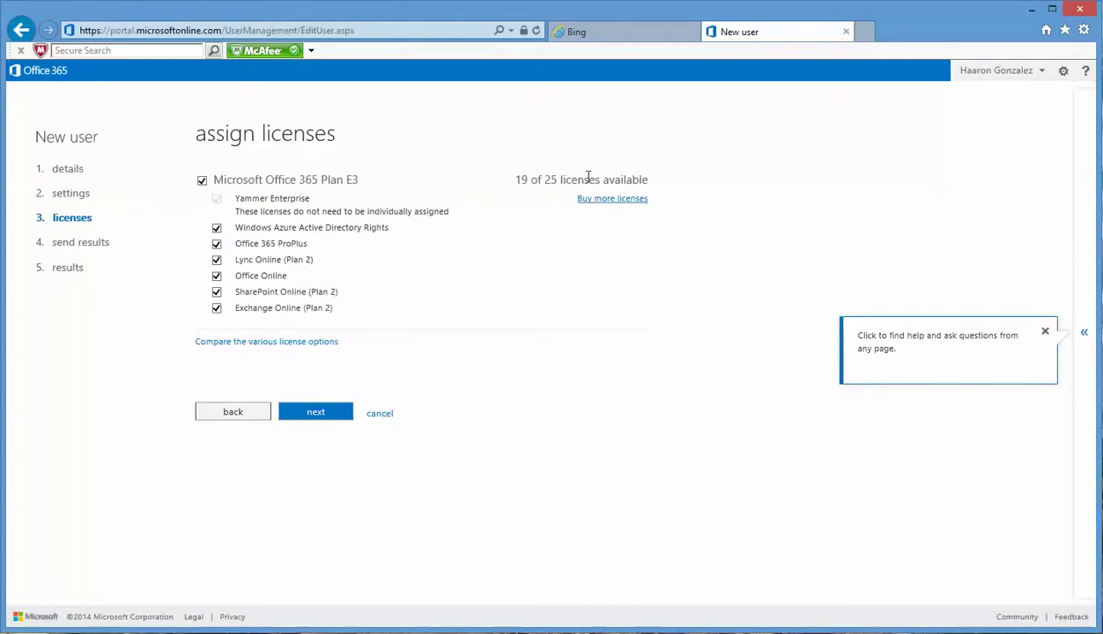
Examine the license availability and the plan name on the license assignment page.
left_click_drag(514, 180, 641, 180)
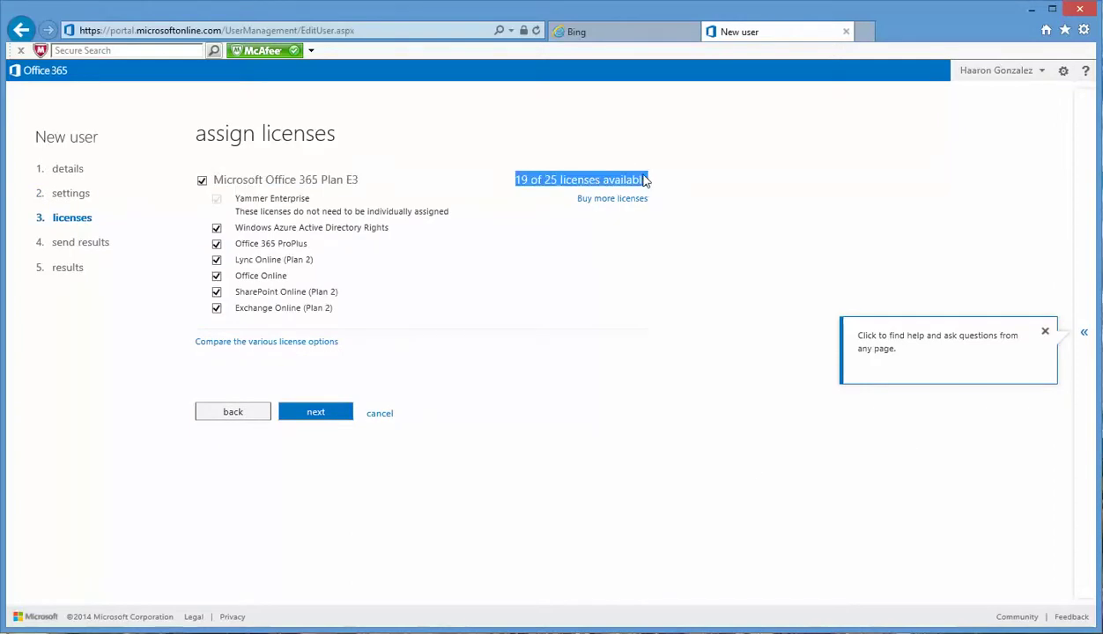
left_click(659, 190)
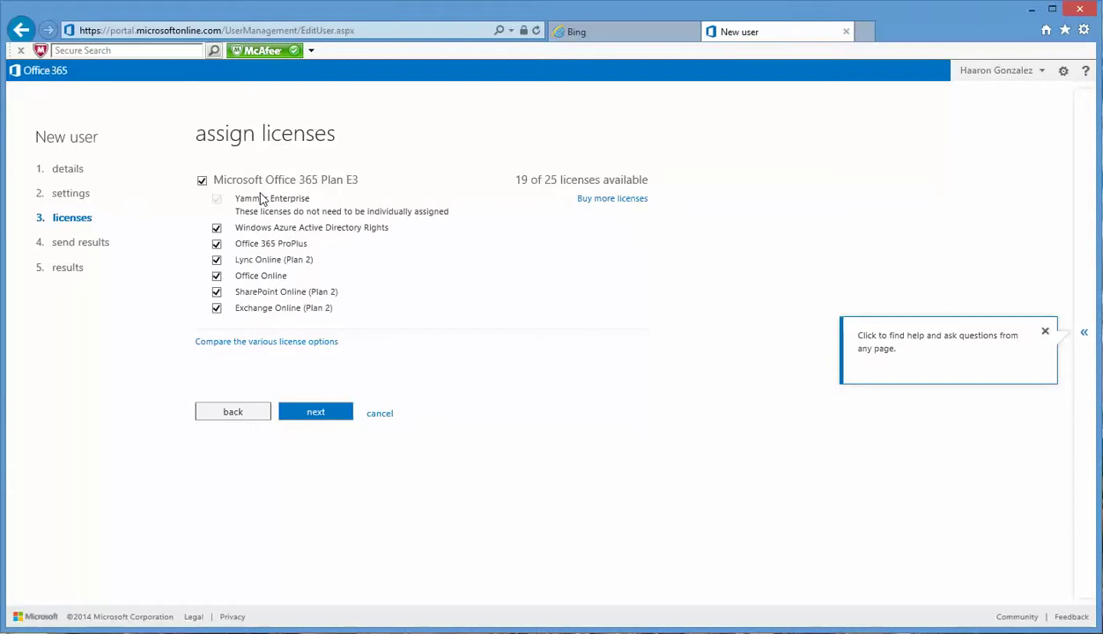
left_click_drag(347, 182, 355, 181)
double_click(354, 180)
left_click(337, 183)
left_click_drag(326, 185, 357, 181)
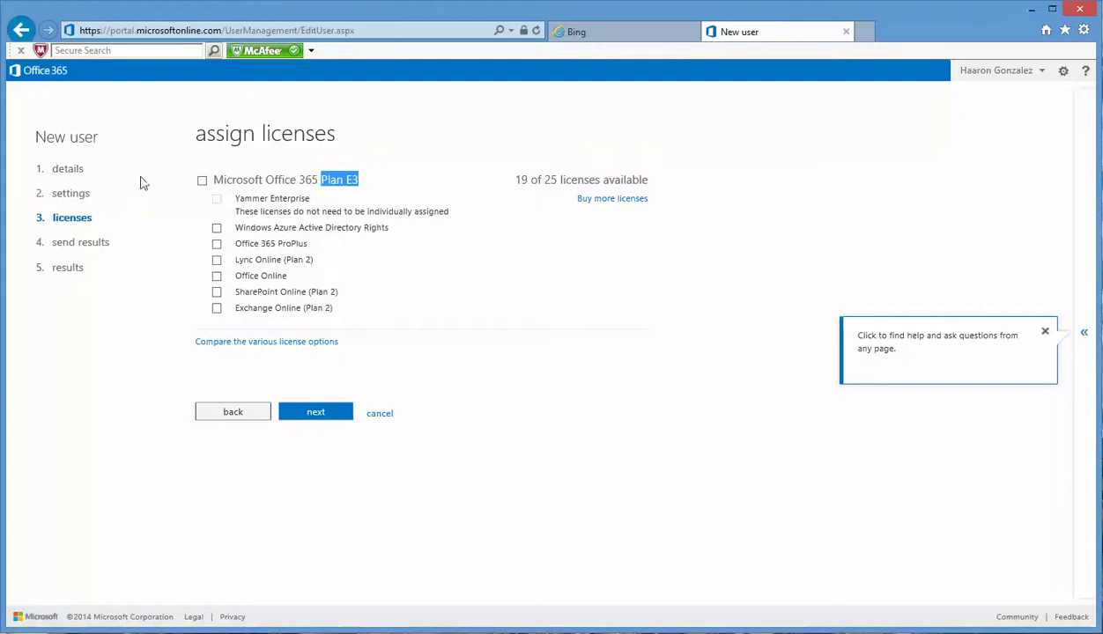
Select the Microsoft Office 365 Plan E3 license, toggle Office 365 ProPlus twice, and continue to the results email page.
left_click(202, 181)
left_click(217, 247)
left_click(217, 246)
left_click(308, 412)
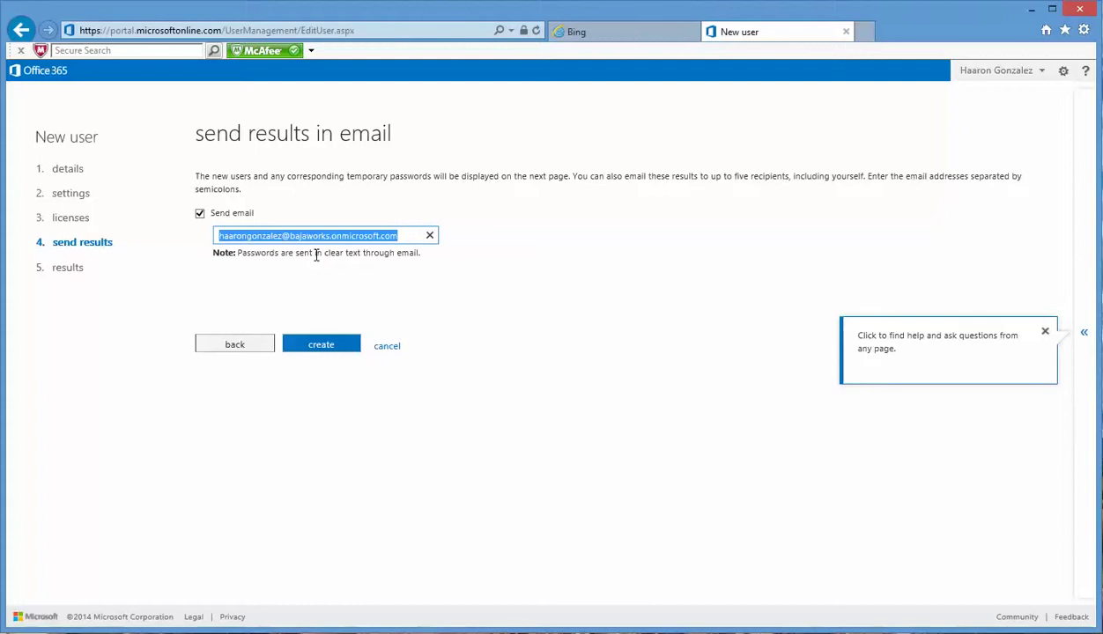
Create the user with the results sent to the prefilled email address, highlight the temporary password and finish the wizard.
left_click(322, 349)
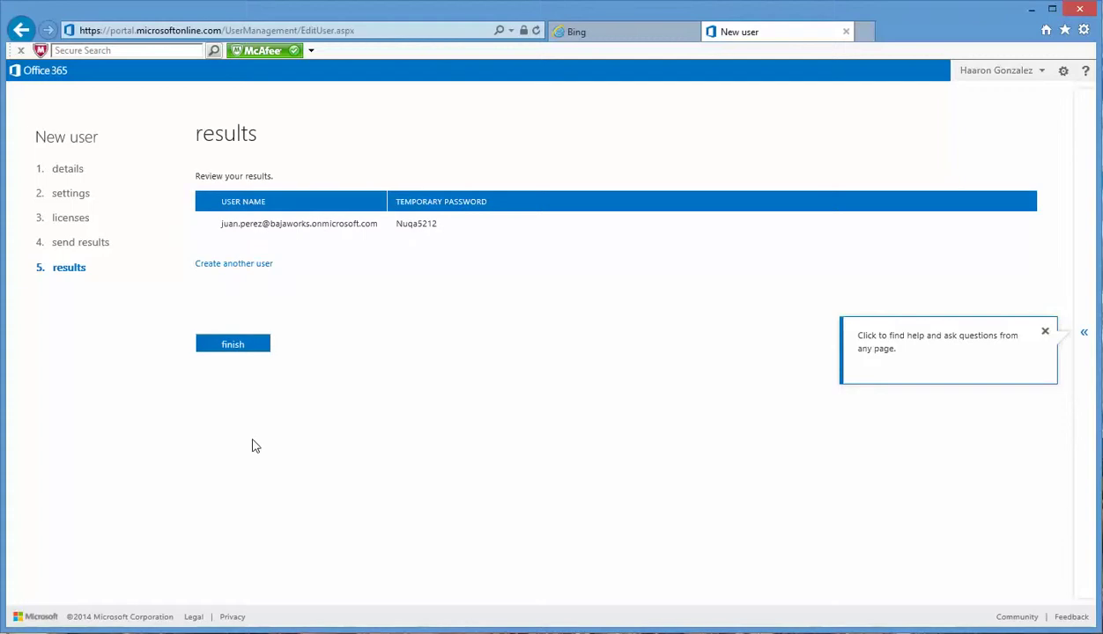
double_click(408, 229)
left_click(230, 346)
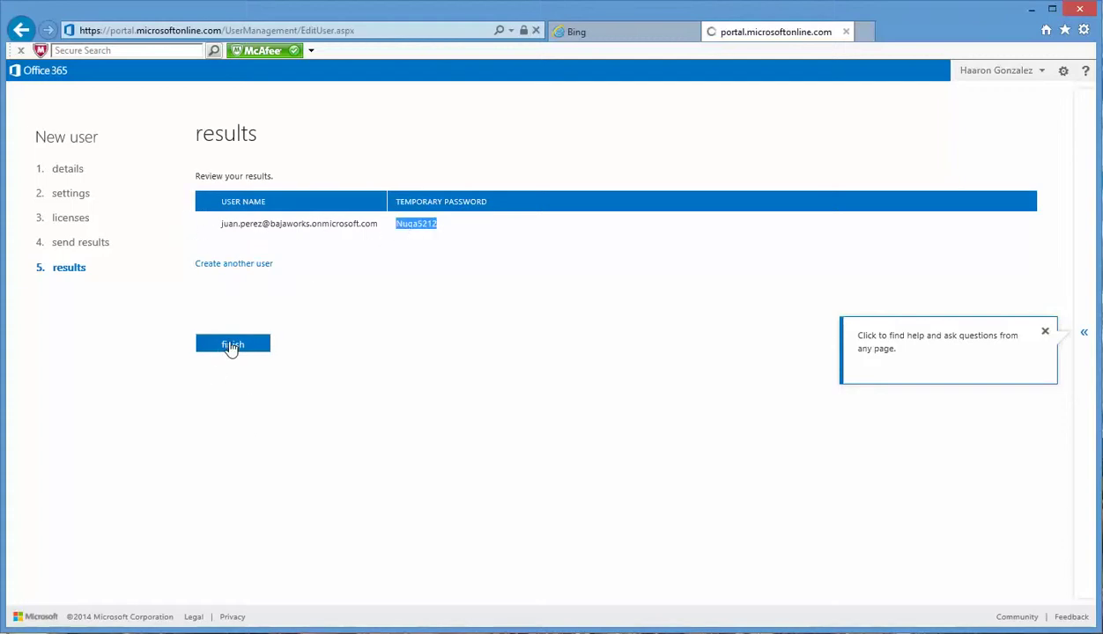